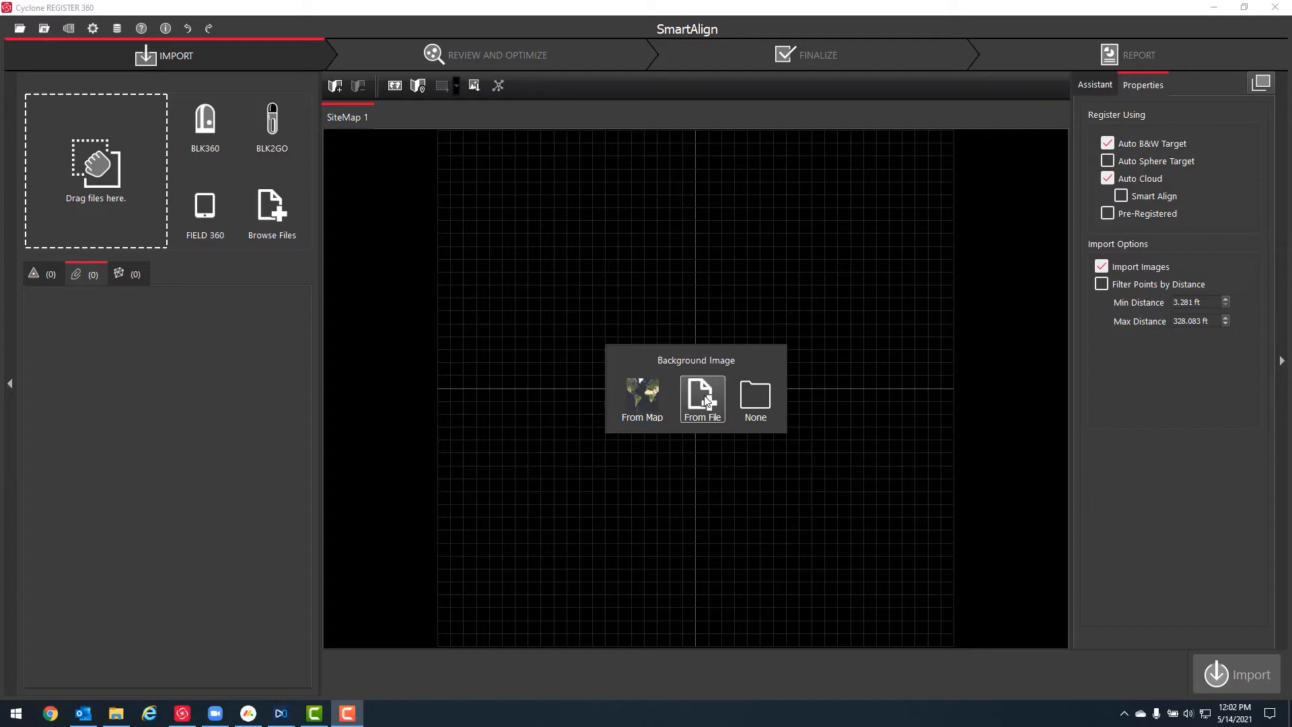
Step: Capture a satellite map image centred on the white-roofed desert house beside the dirt road as the SiteMap 1 background
left_click(637, 401)
left_click(763, 675)
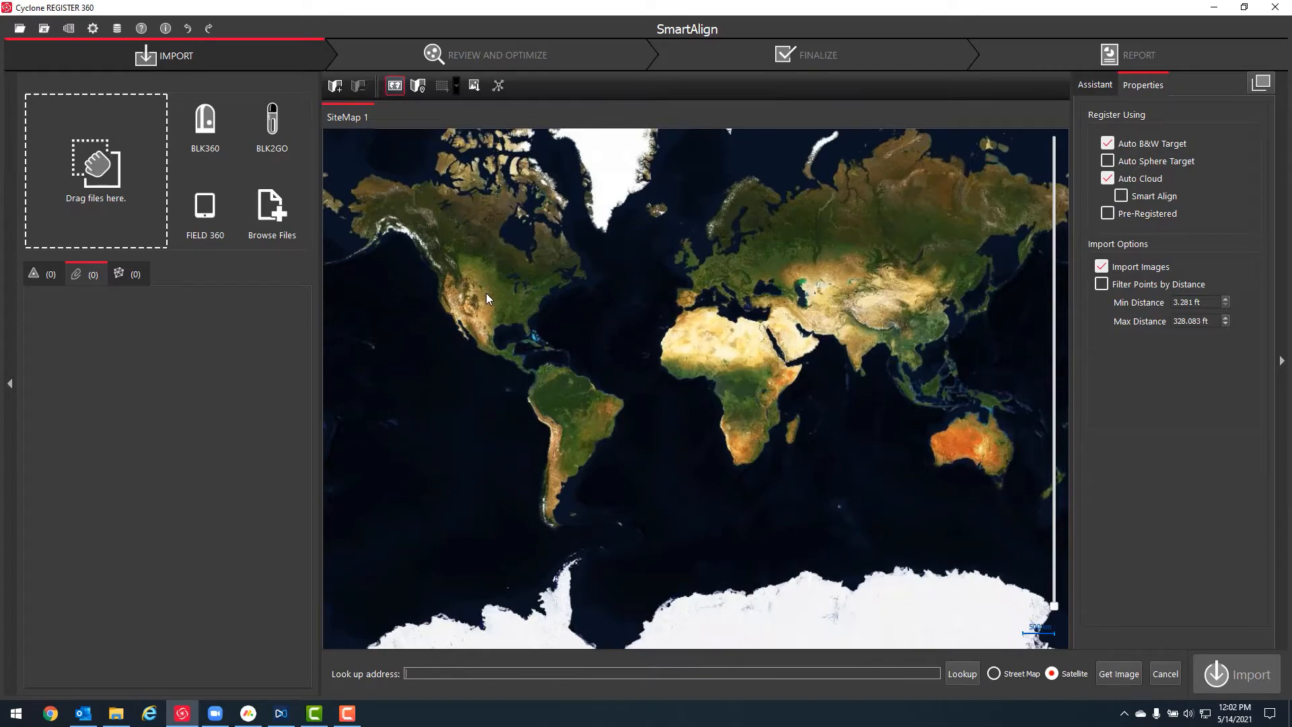
left_click_drag(487, 293, 592, 361)
scroll(592, 361, "up", 2)
scroll(608, 378, "up", 5)
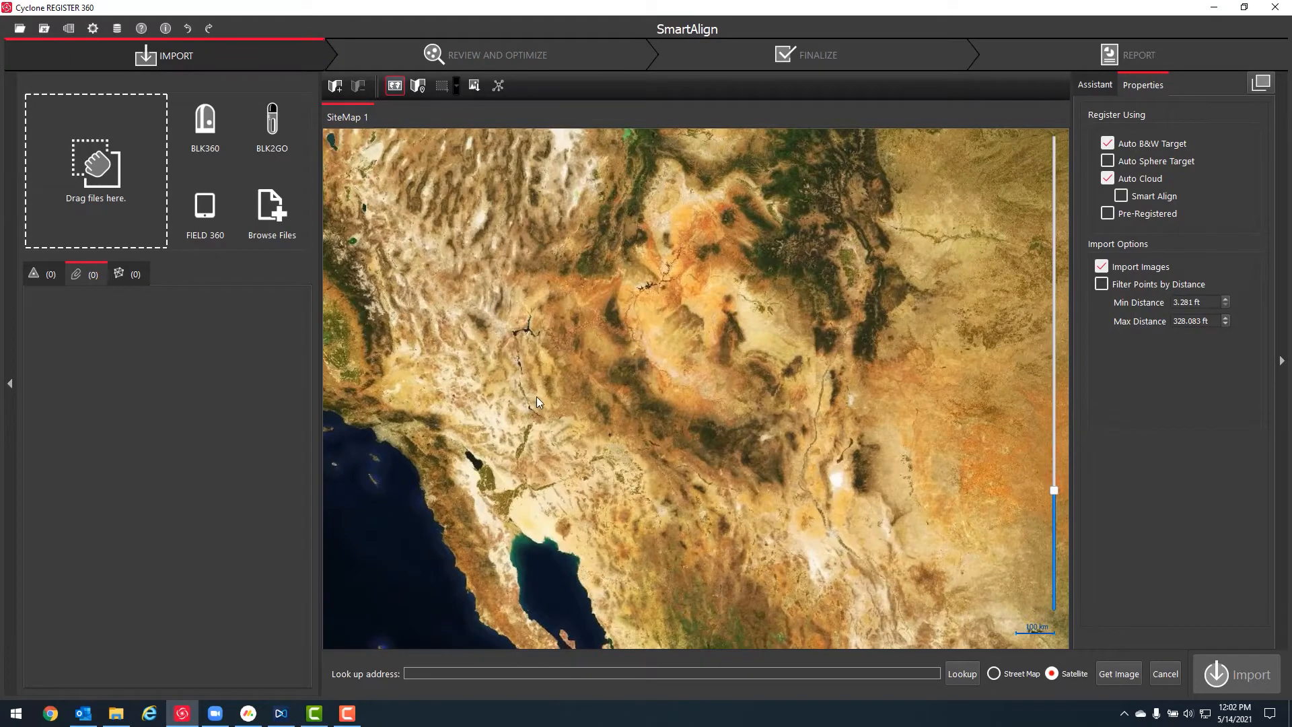
scroll(558, 404, "up", 2)
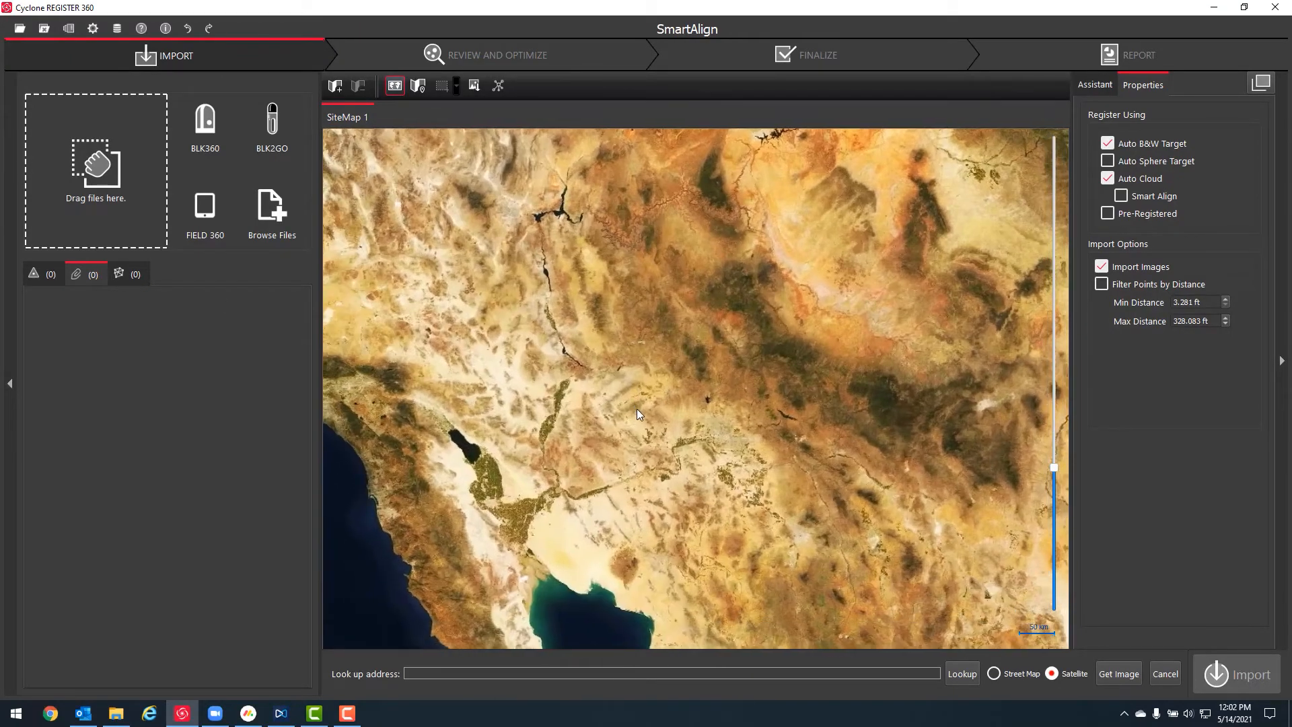
left_click_drag(610, 365, 611, 440)
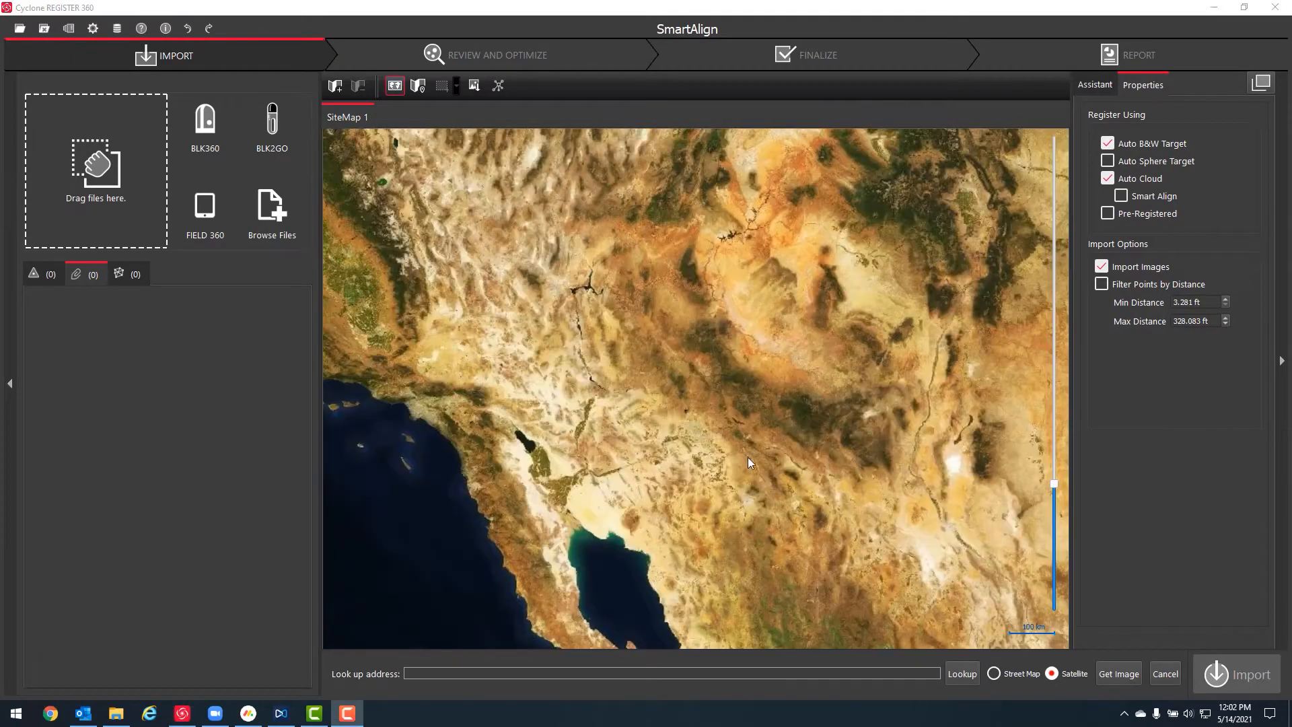
scroll(706, 431, "up", 4)
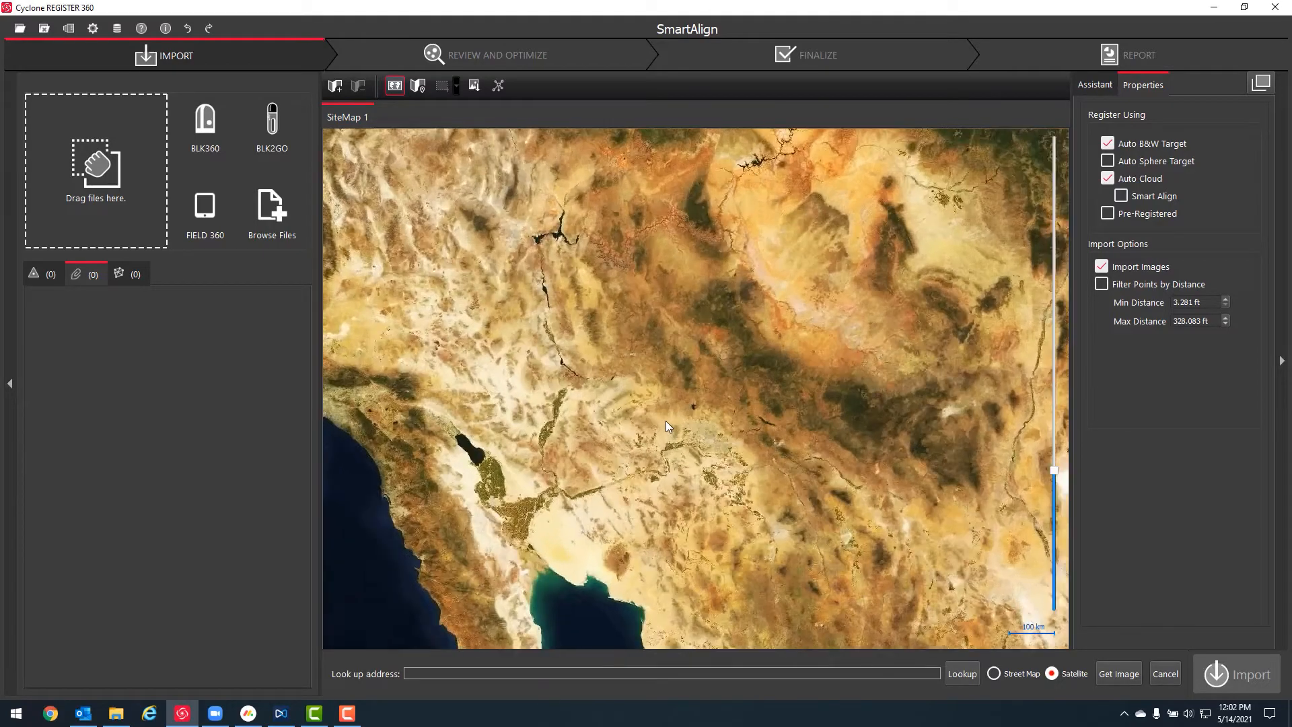
scroll(704, 434, "up", 4)
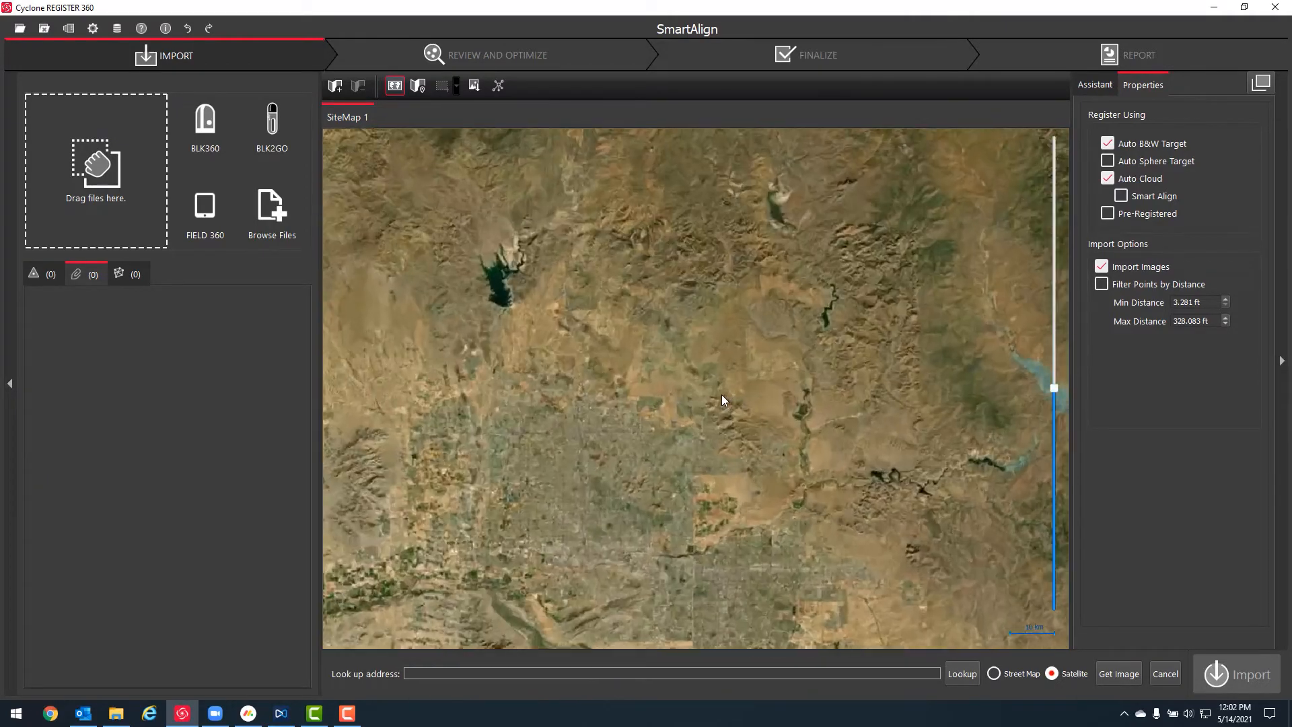
scroll(745, 356, "up", 6)
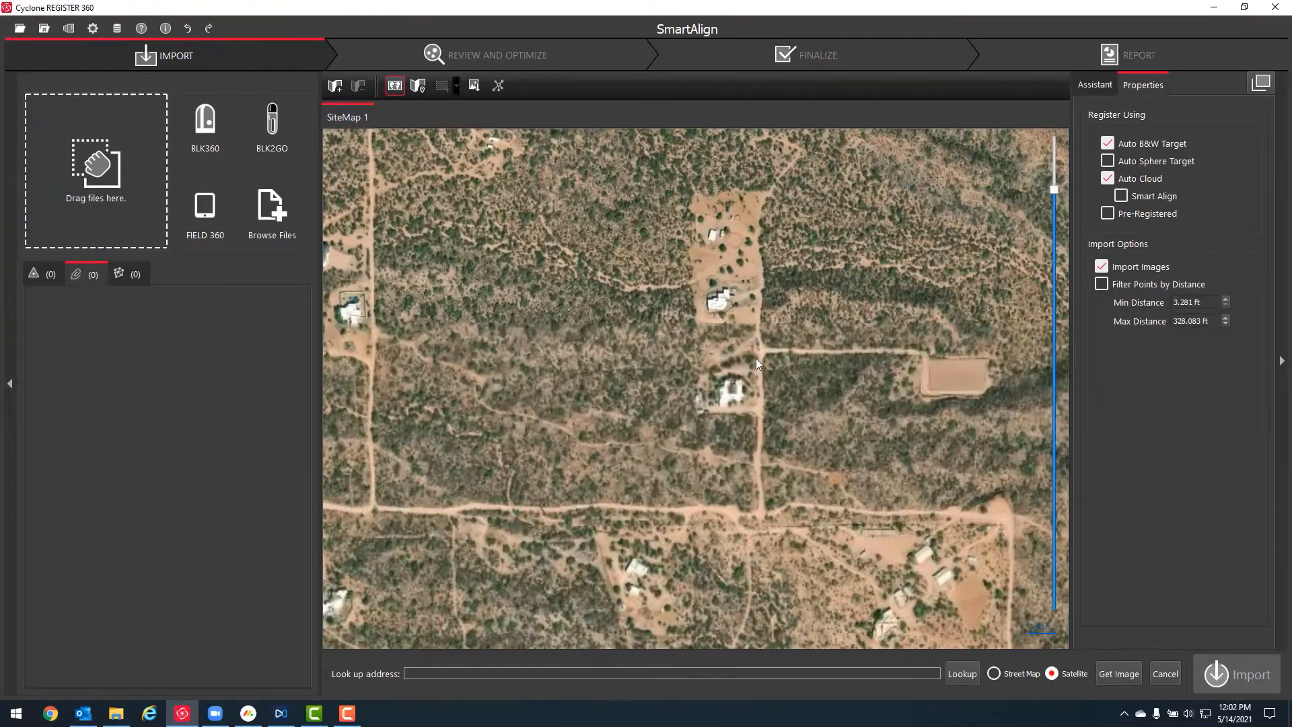
left_click_drag(755, 360, 666, 361)
scroll(665, 373, "up", 2)
left_click_drag(719, 413, 797, 385)
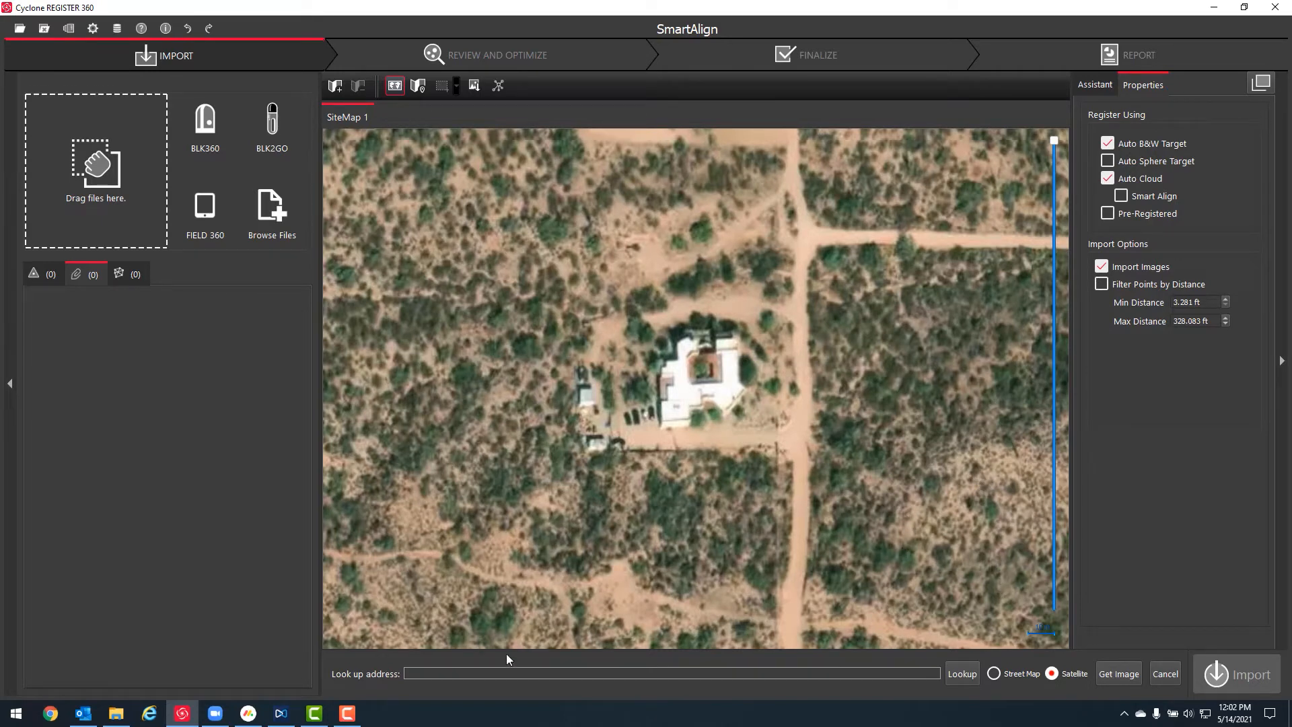
left_click(1118, 674)
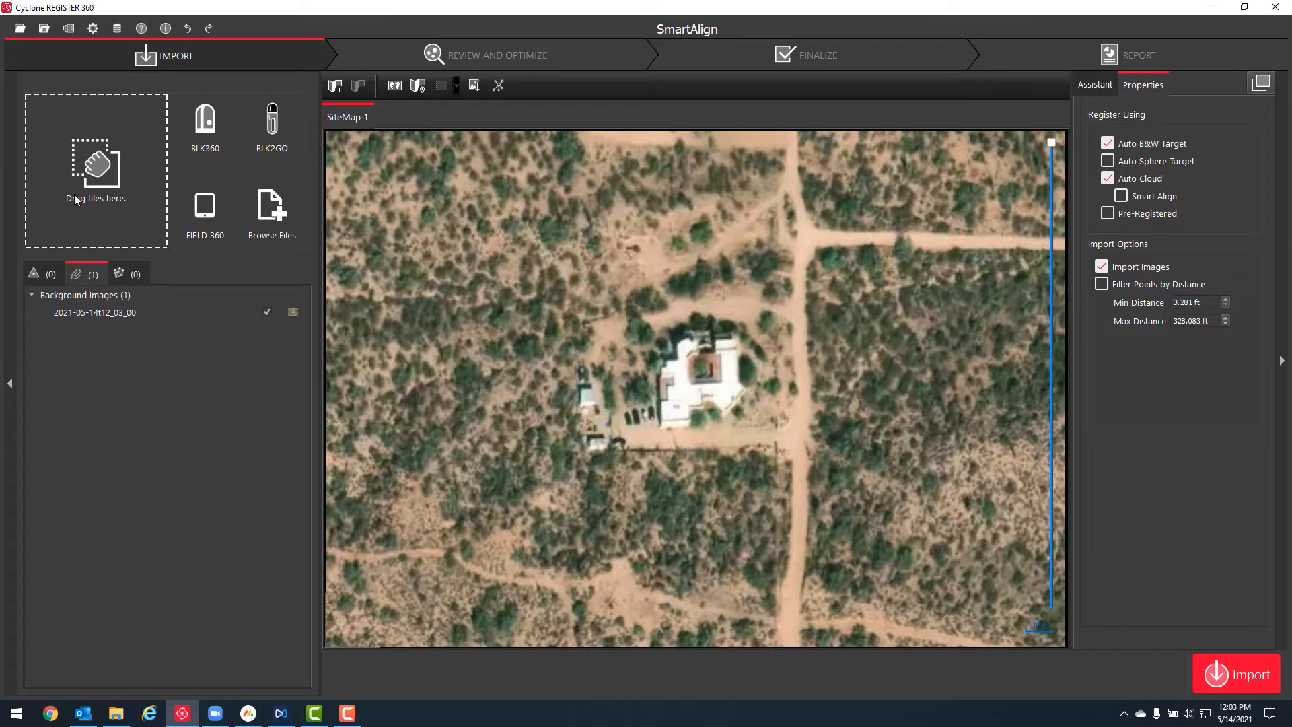
Step: Add the E57 scan file with setups 1-0 to 1-7 to the setups list for import
left_click(50, 274)
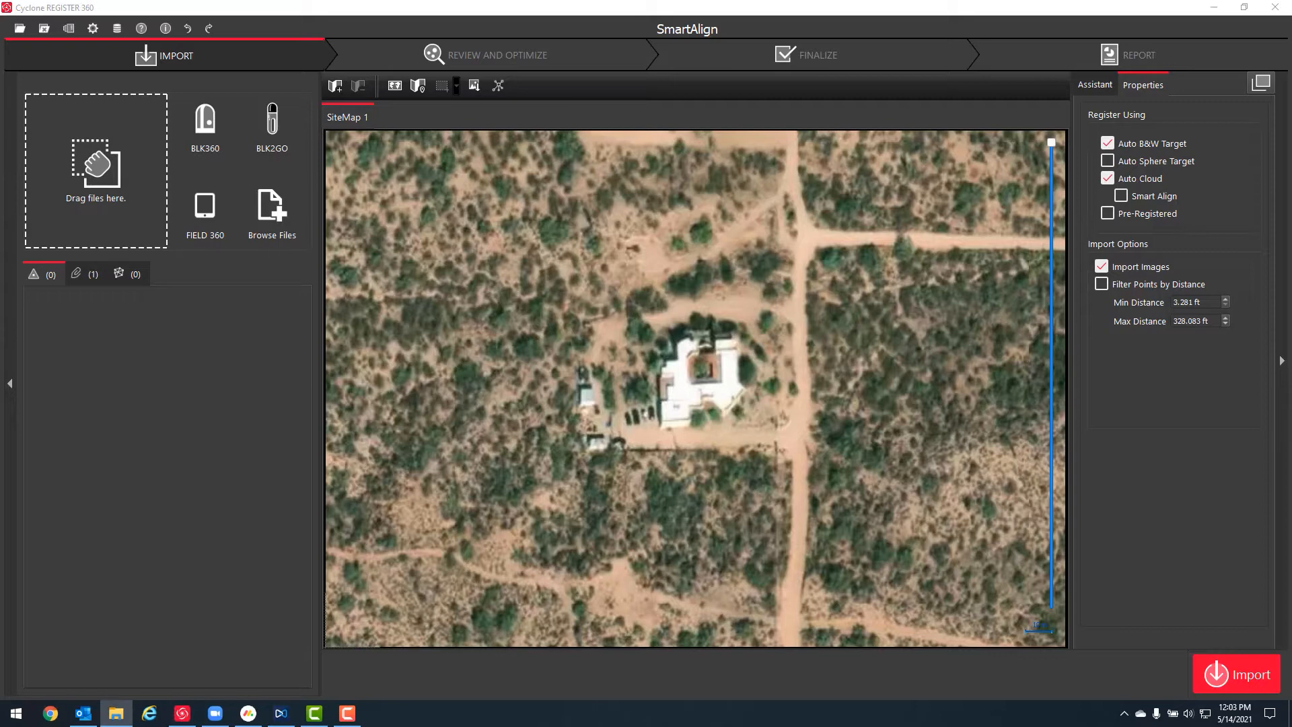
left_click_drag(796, 183, 222, 377)
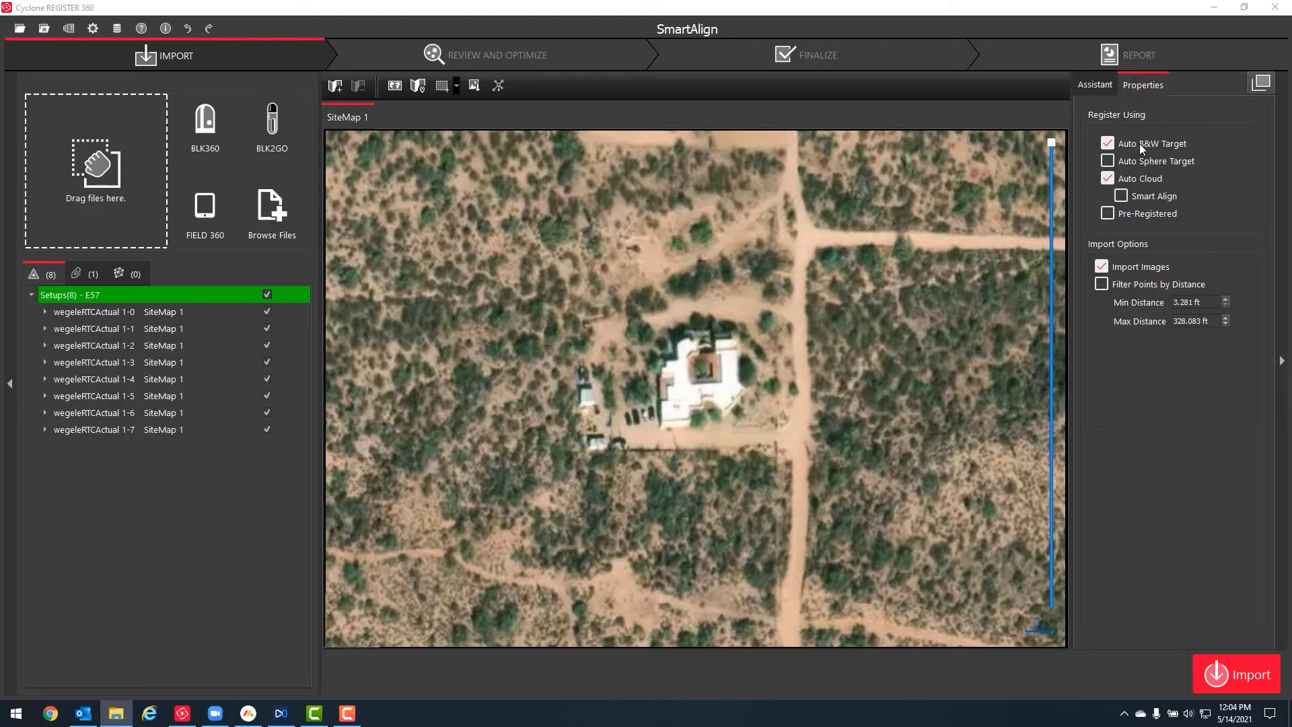
Step: Disable Auto B&W Target registration and enable Smart Align under Auto Cloud
left_click(1108, 143)
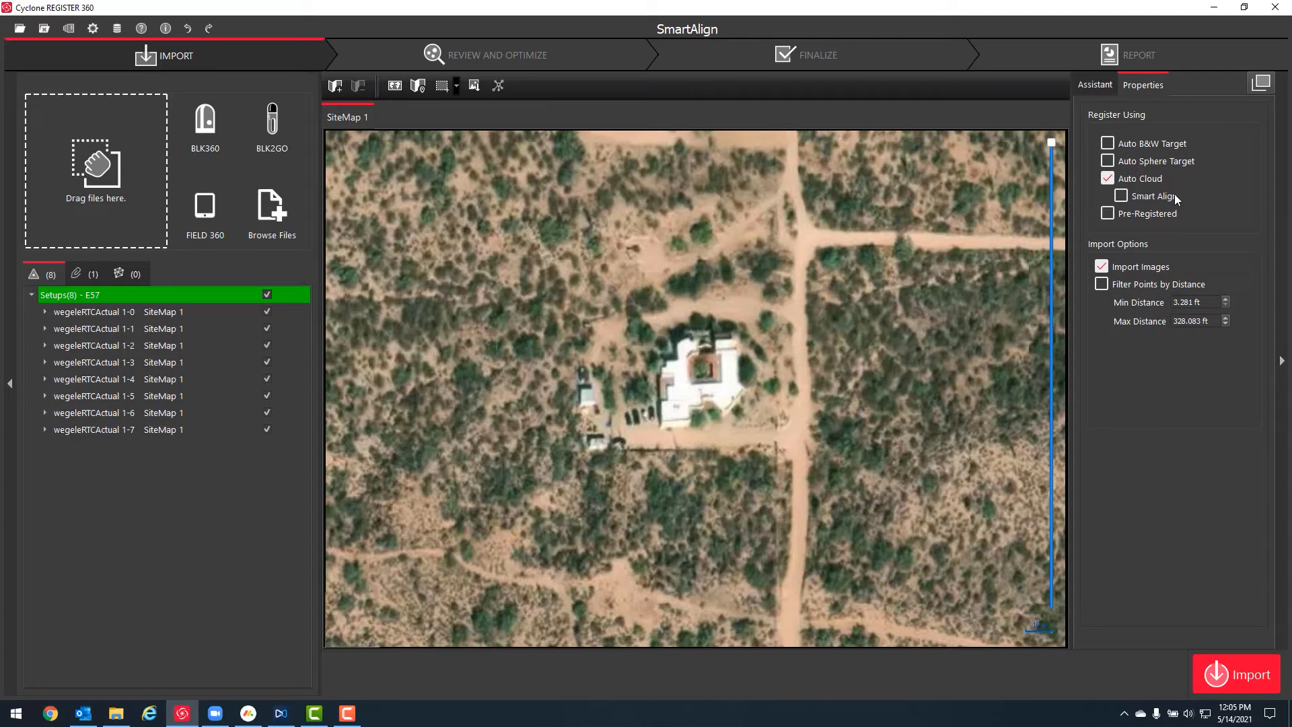
left_click(1121, 196)
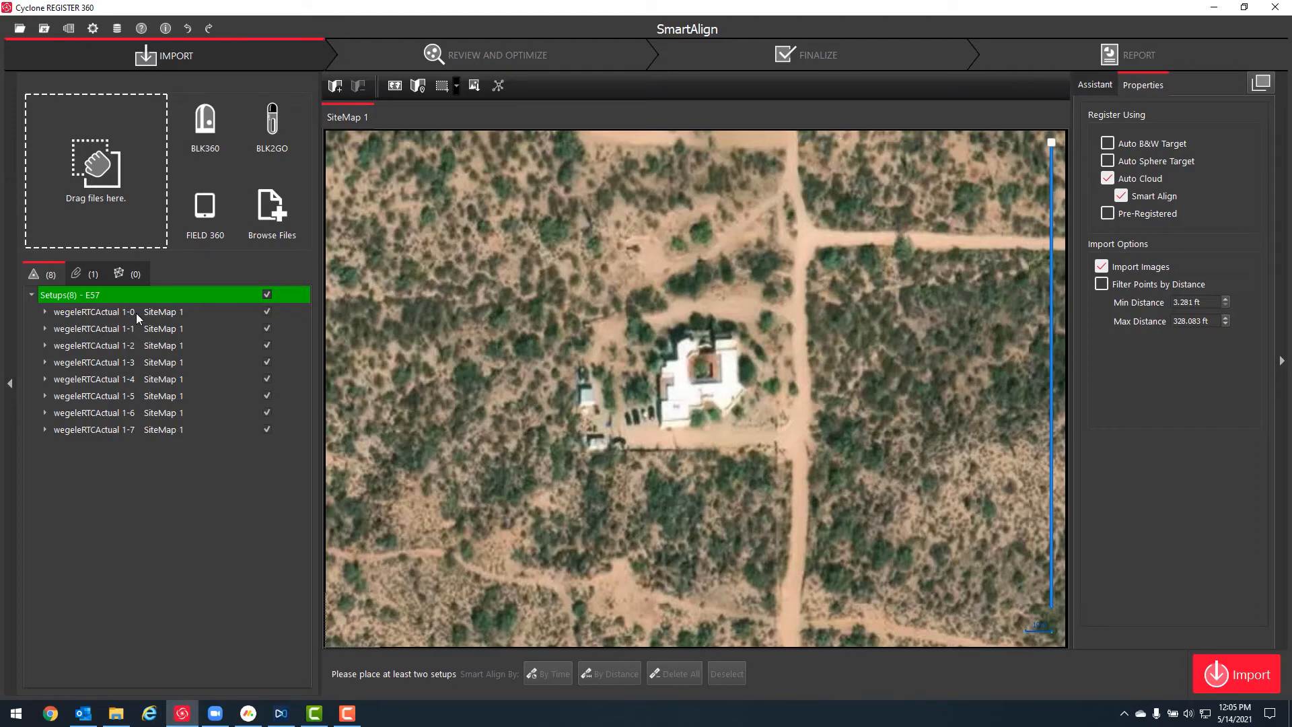
Step: Place setups 1-0, 1-1 and 1-2 from east to west along the house's south side and setup 1-3 southwest of it
left_click(114, 312)
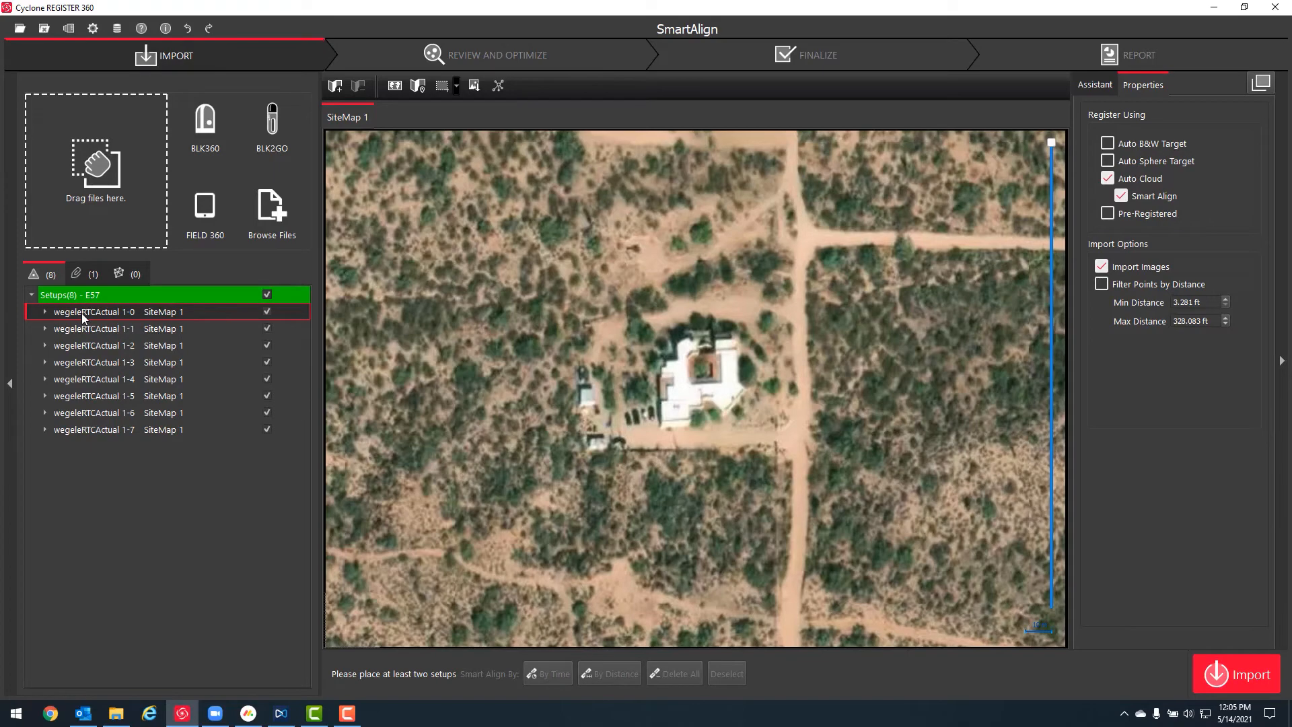
scroll(720, 414, "up", 2)
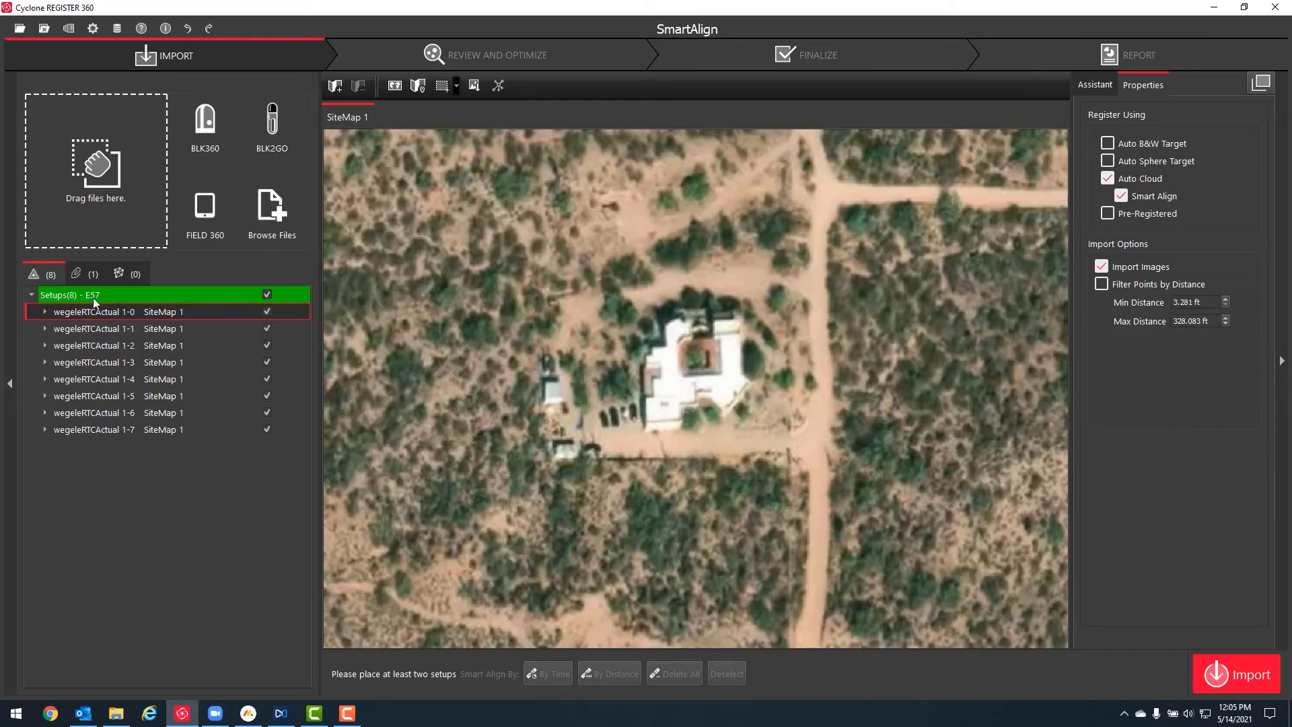
mouse_move(96, 314)
left_mouse_down()
mouse_move(716, 459)
mouse_move(758, 451)
left_mouse_up()
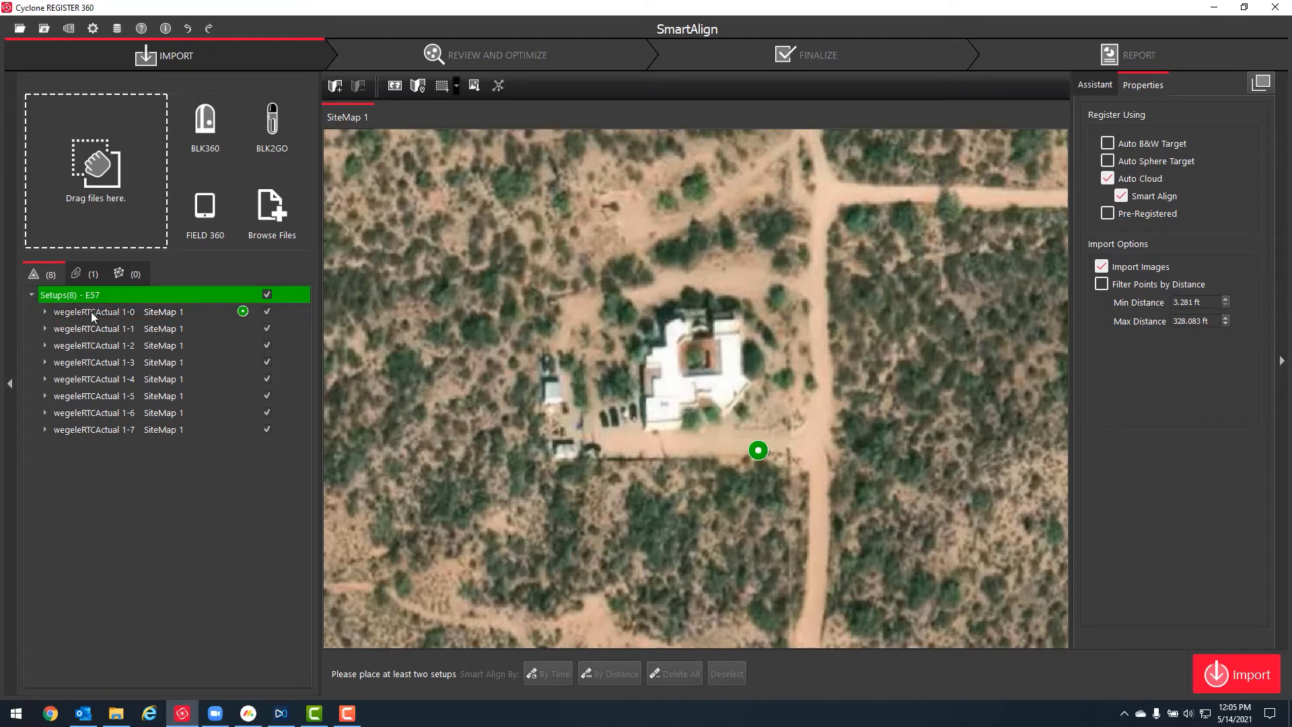
mouse_move(97, 333)
left_mouse_down()
mouse_move(605, 460)
mouse_move(670, 461)
left_mouse_up()
left_click_drag(99, 345, 332, 374)
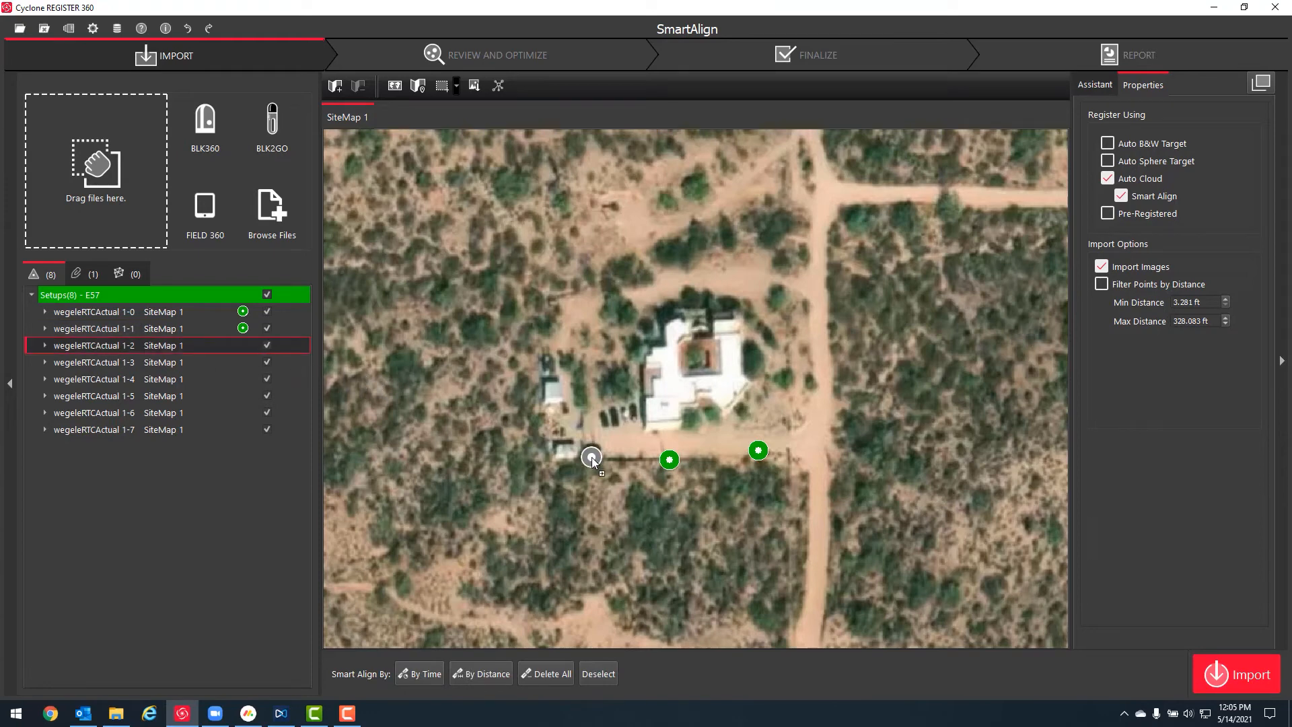
left_click_drag(591, 458, 592, 458)
left_click_drag(70, 364, 410, 403)
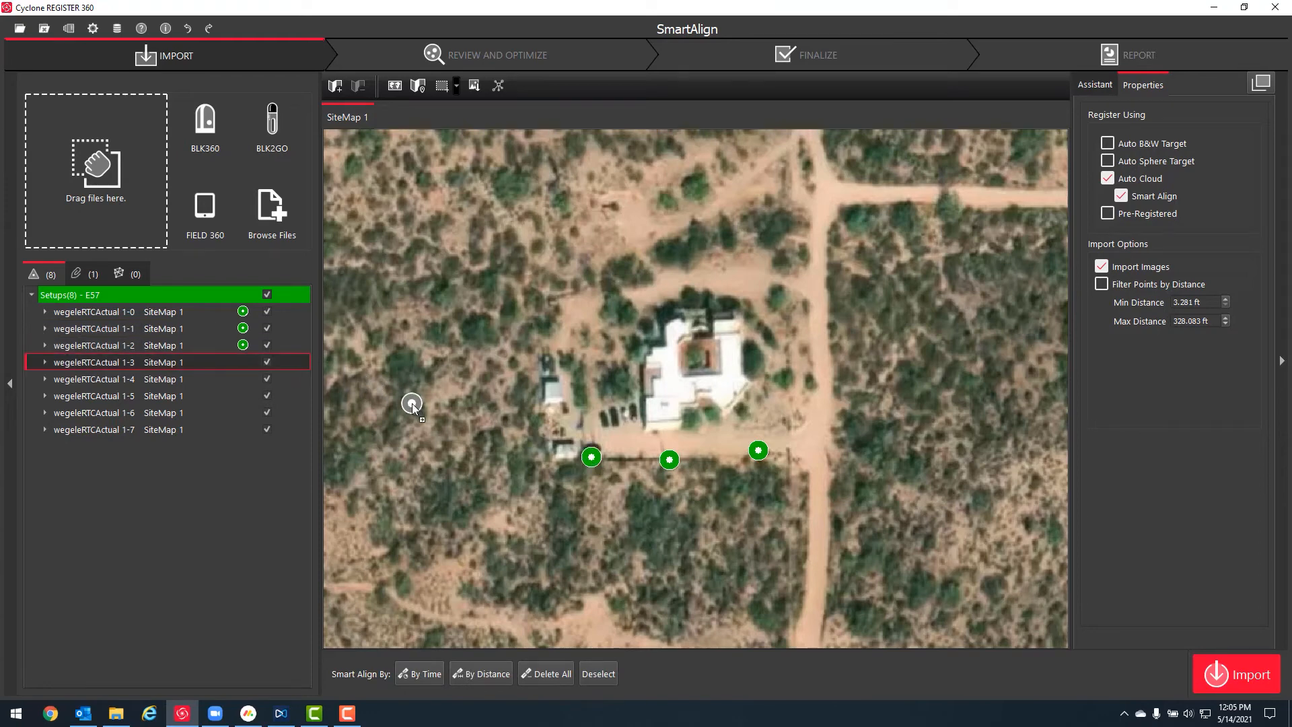
left_click_drag(574, 417, 574, 416)
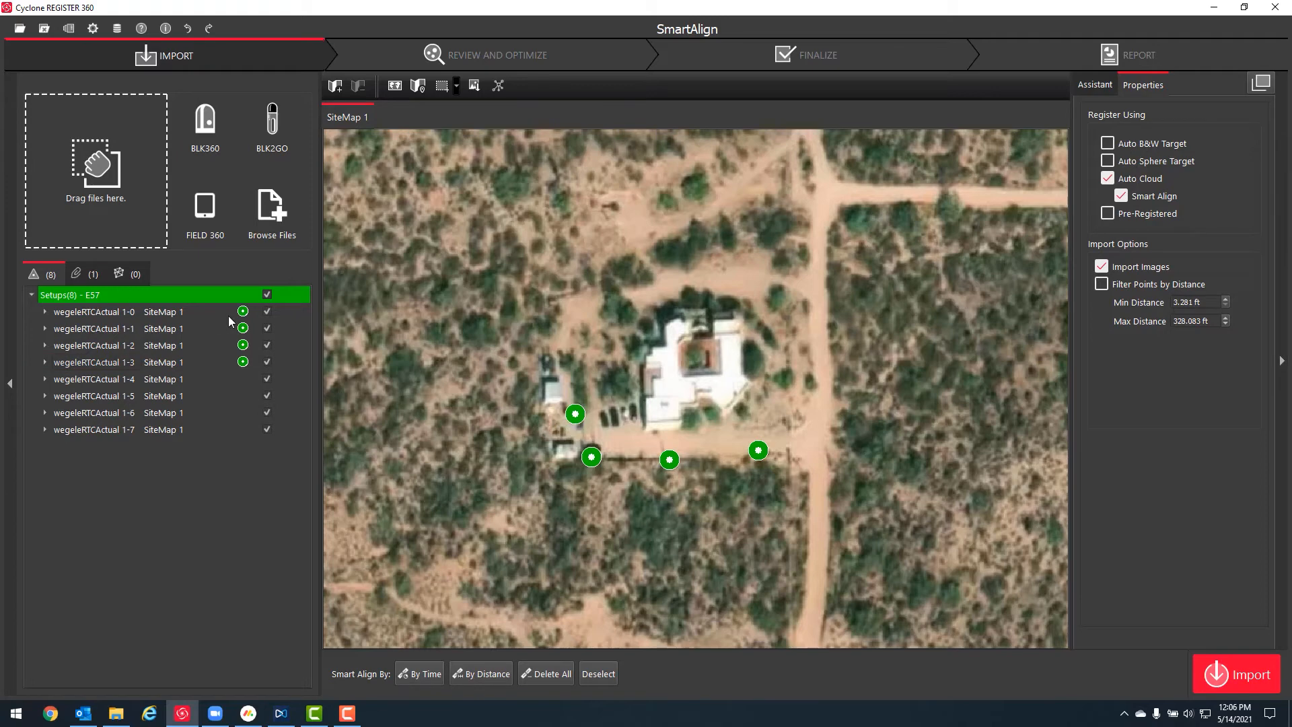
Step: Place setup 1-4 northwest of the house and setups 1-5, 1-6 and 1-7 eastward along the dirt track on its north side
mouse_move(94, 385)
left_mouse_down()
mouse_move(532, 357)
mouse_move(577, 339)
left_mouse_up()
left_click_drag(81, 397, 507, 268)
left_click_drag(619, 284, 626, 289)
left_click_drag(108, 413, 680, 269)
left_click_drag(108, 430, 725, 262)
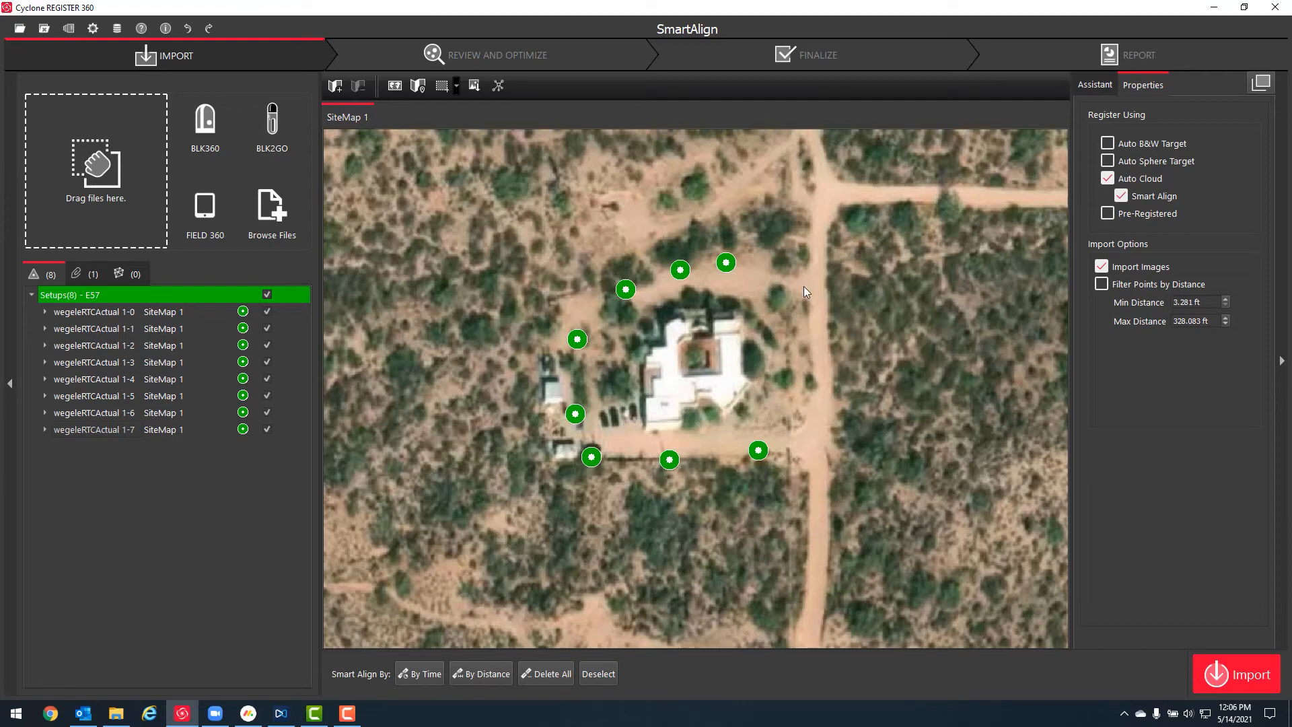
Step: Smart Align the placed setups by time and enable filtering points by distance for the import
left_click(416, 676)
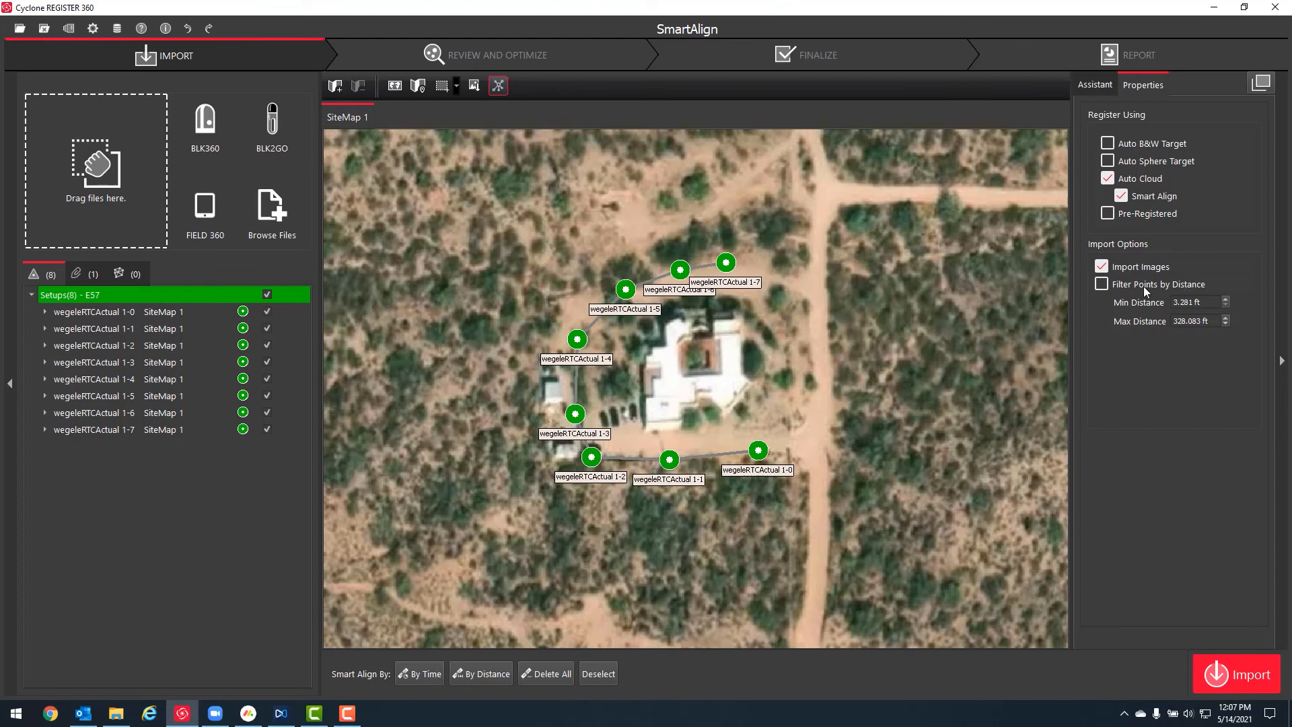
left_click(1102, 284)
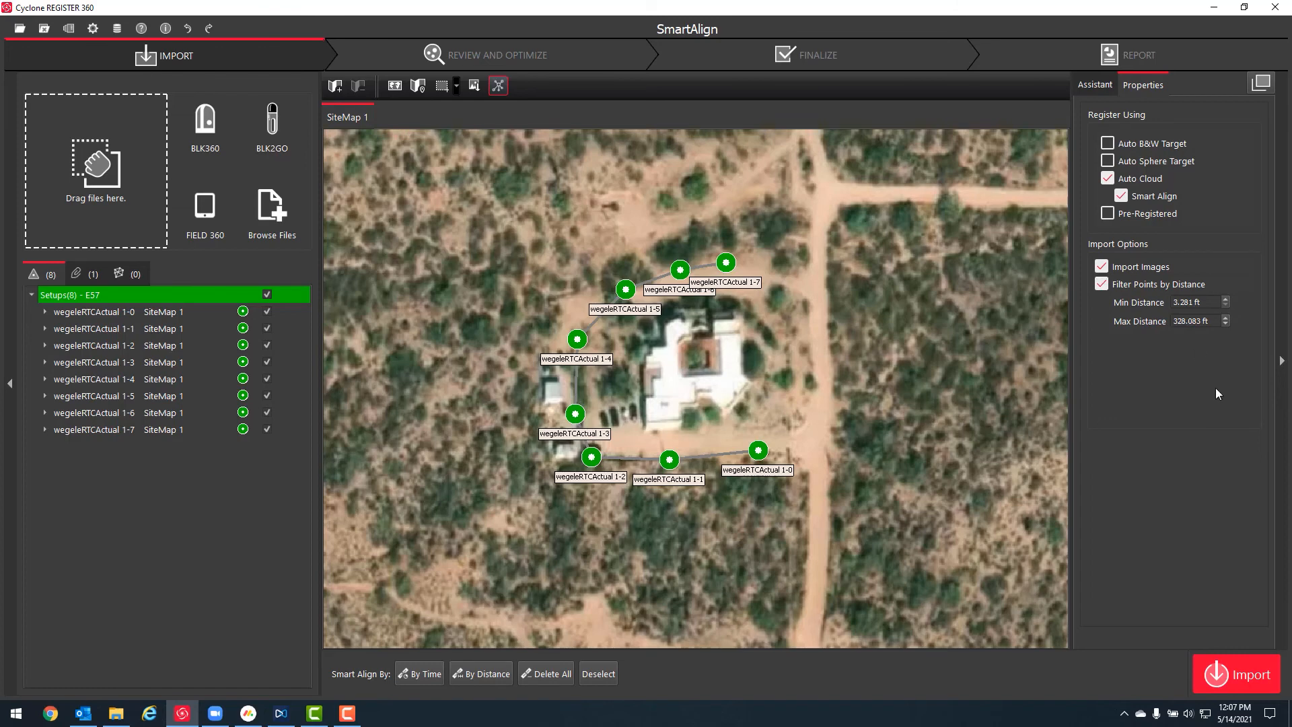